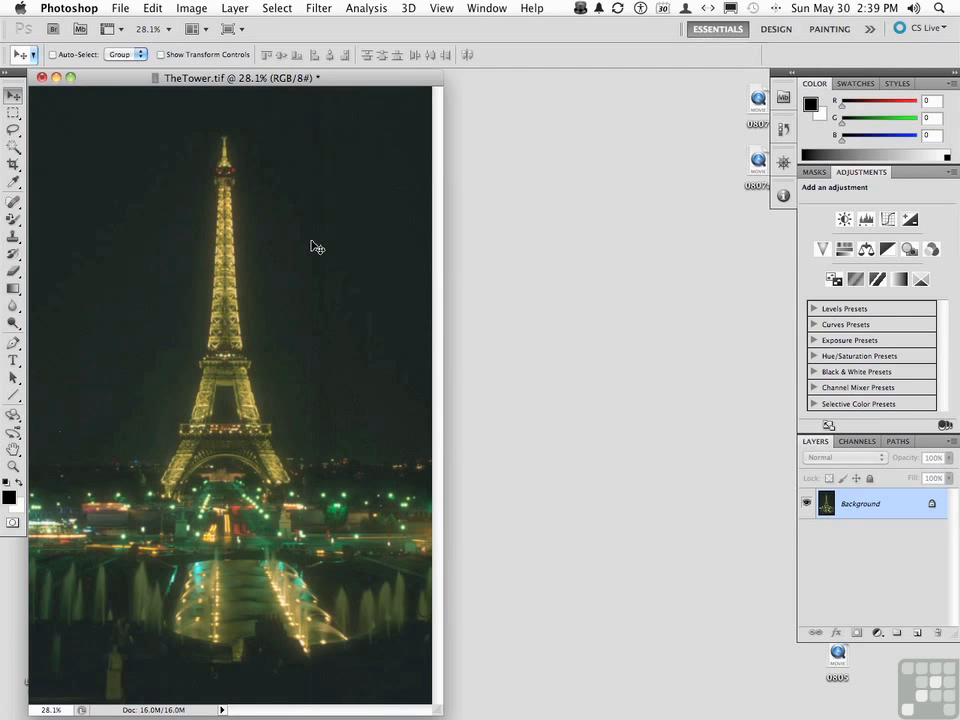
# Add a Curves adjustment layer above the Background and float its settings beside the photo in Expanded View
pyautogui.click(877, 633)
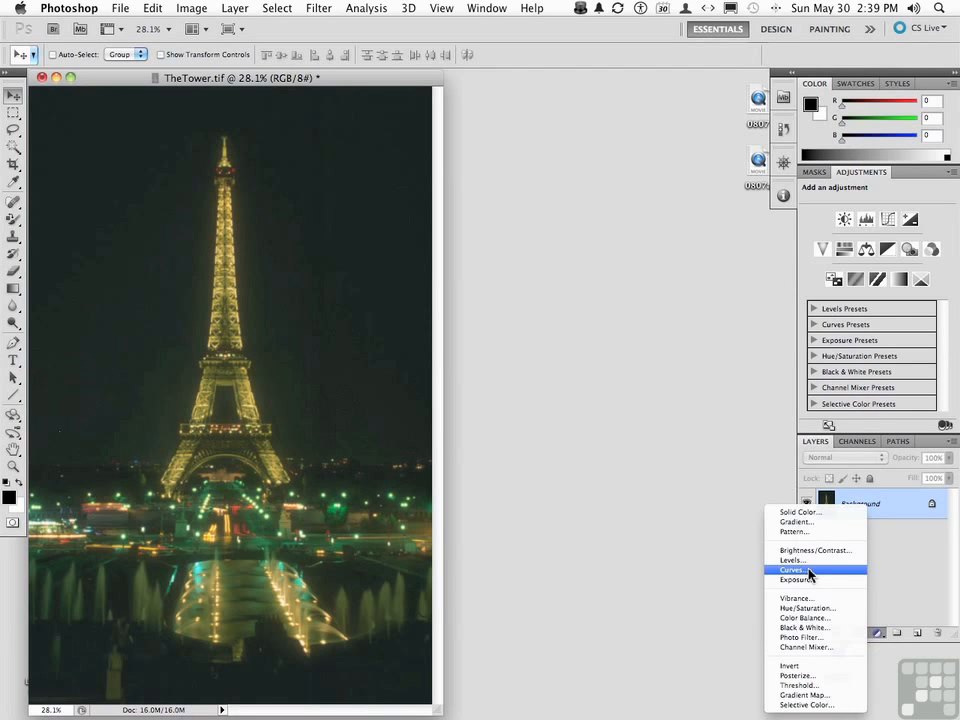
pyautogui.click(810, 570)
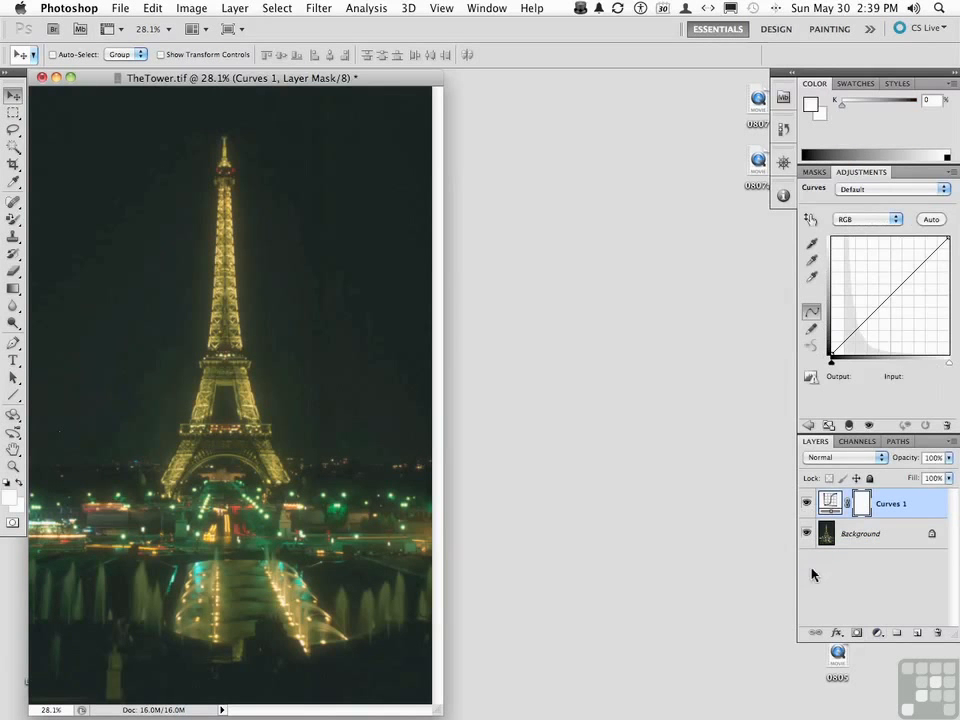
pyautogui.moveTo(849, 171); pyautogui.dragTo(508, 189)
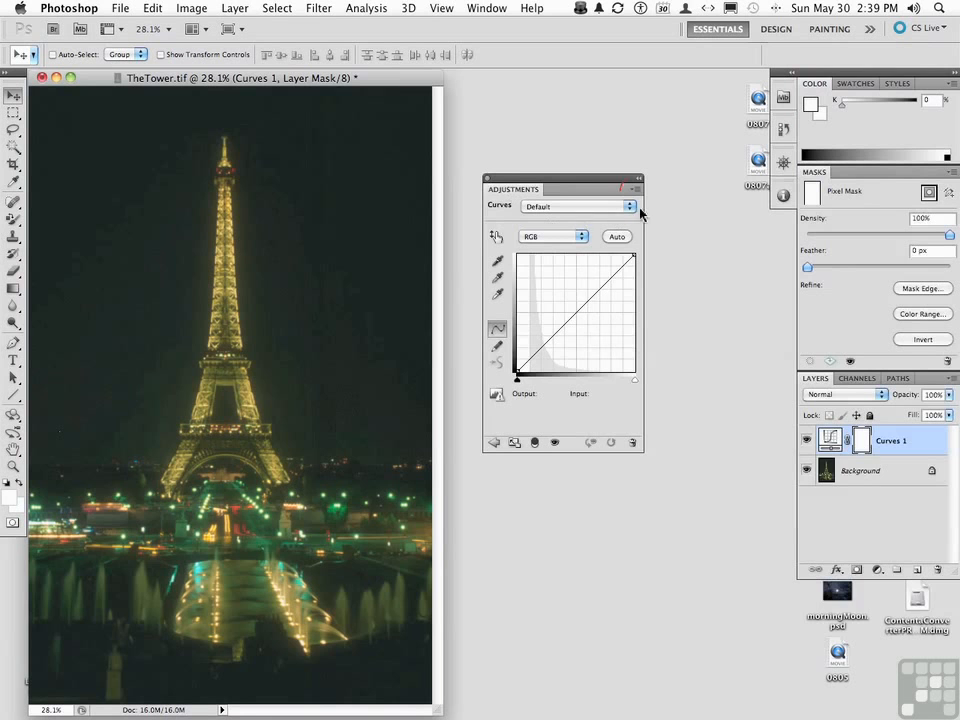
pyautogui.click(635, 190)
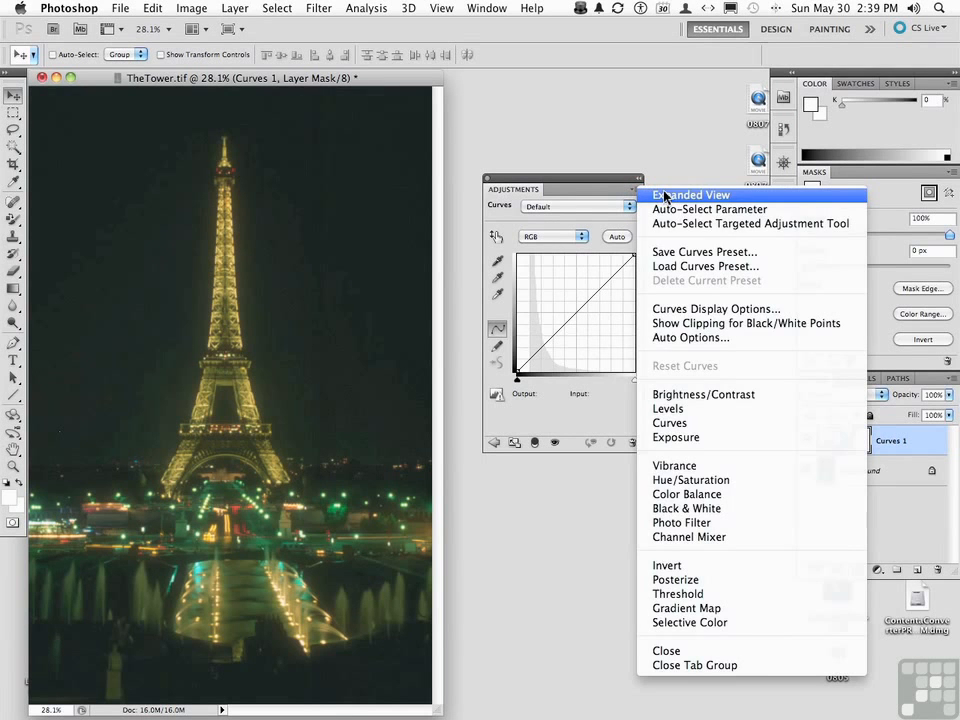
pyautogui.click(665, 196)
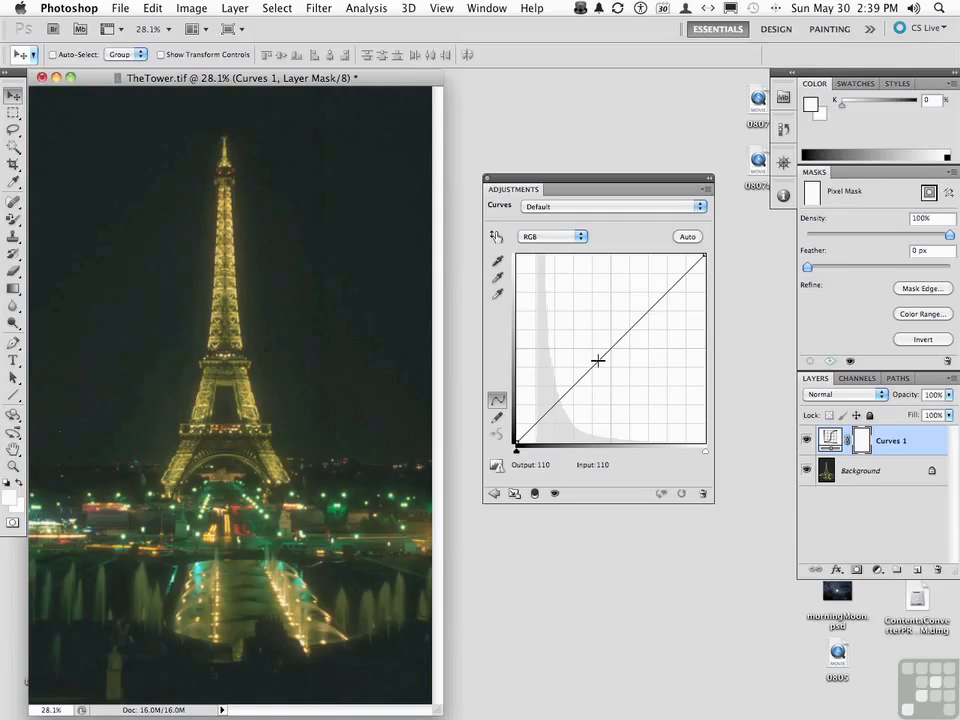
# In the Red channel curve, set the black point to input 27, output 1 and the white point to input 177, output 255
pyautogui.click(568, 237)
pyautogui.click(561, 246)
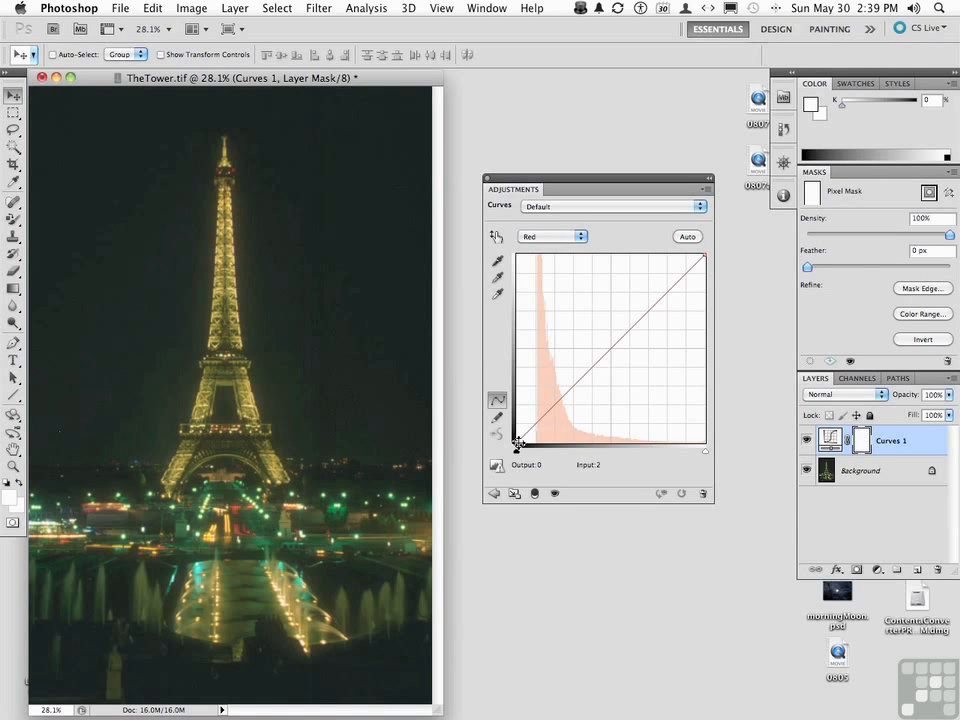
pyautogui.moveTo(518, 443); pyautogui.dragTo(538, 442)
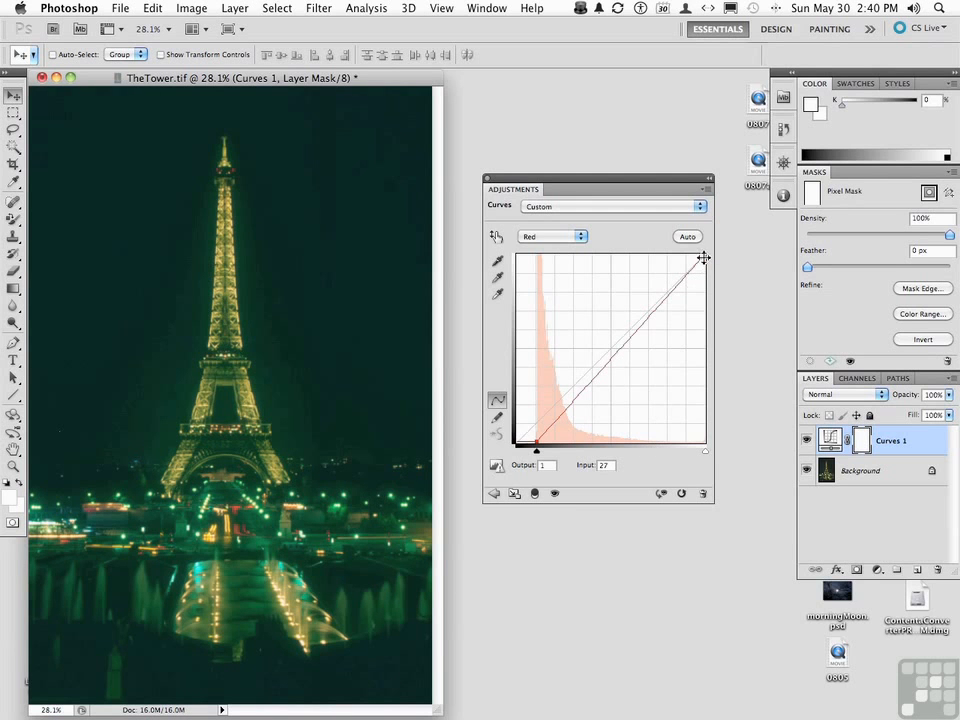
pyautogui.moveTo(703, 257); pyautogui.dragTo(646, 243)
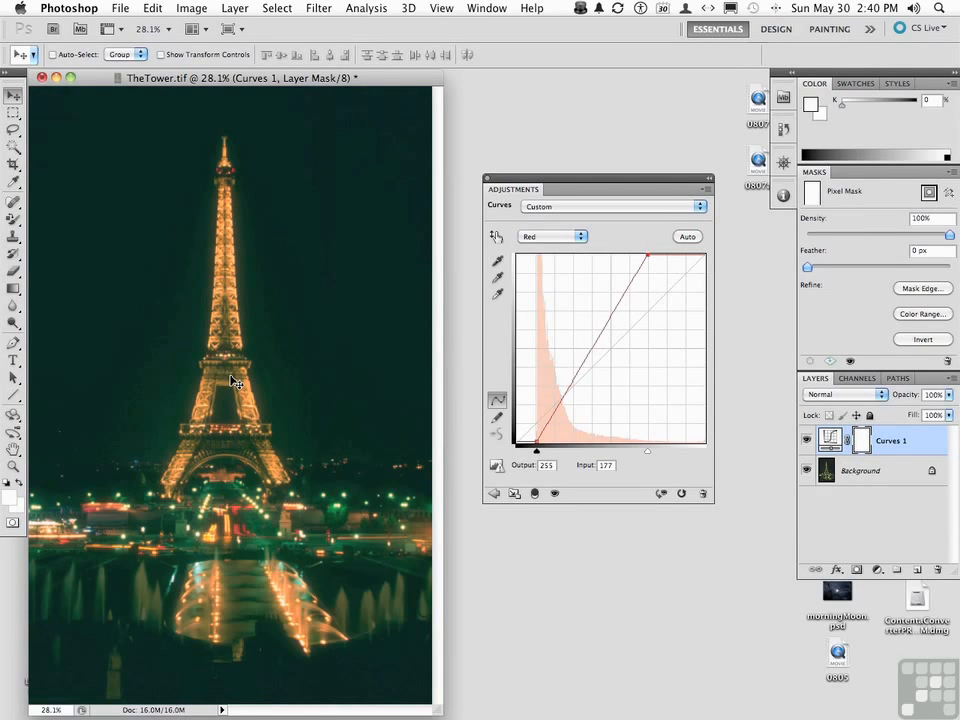
# In the Green channel curve, set the black point to input 29 and the white point to about input 175
pyautogui.click(554, 240)
pyautogui.click(553, 248)
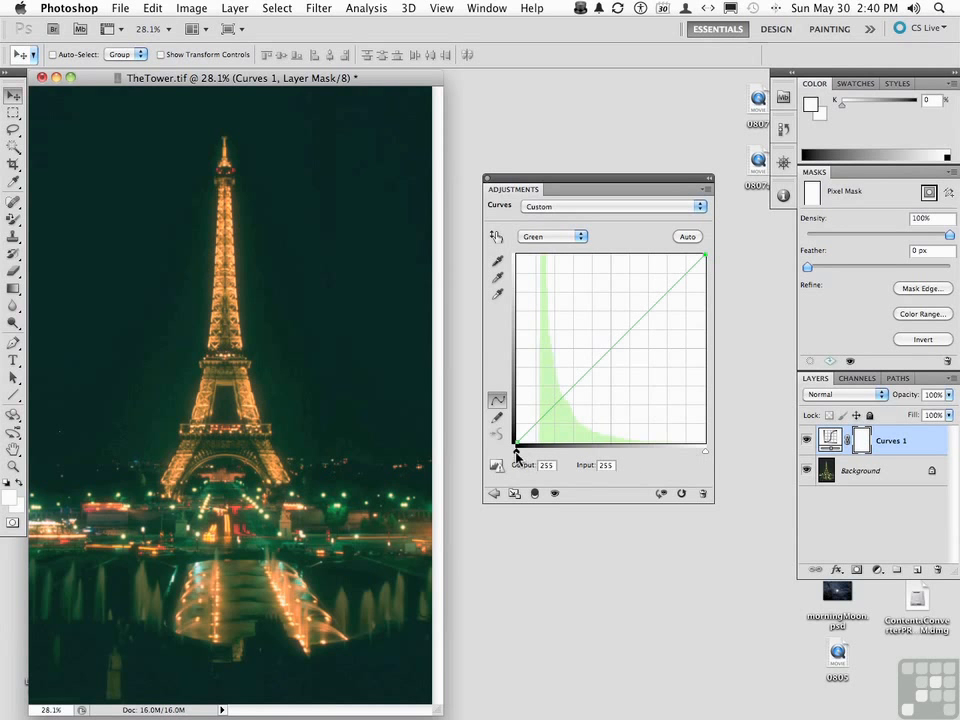
pyautogui.moveTo(516, 454); pyautogui.dragTo(538, 456)
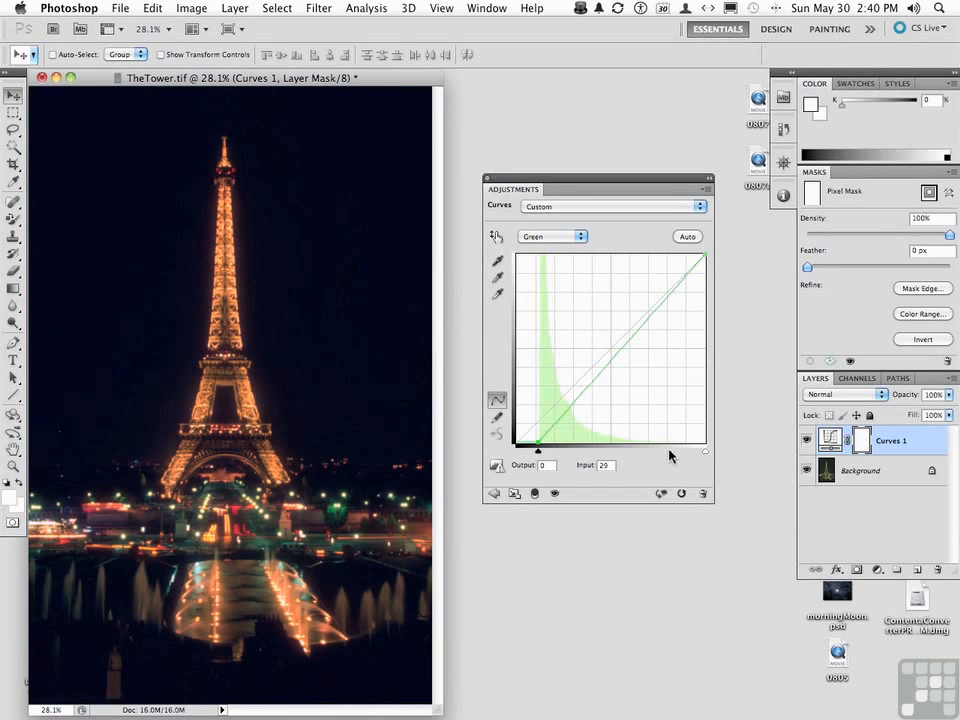
pyautogui.moveTo(706, 456); pyautogui.dragTo(645, 456)
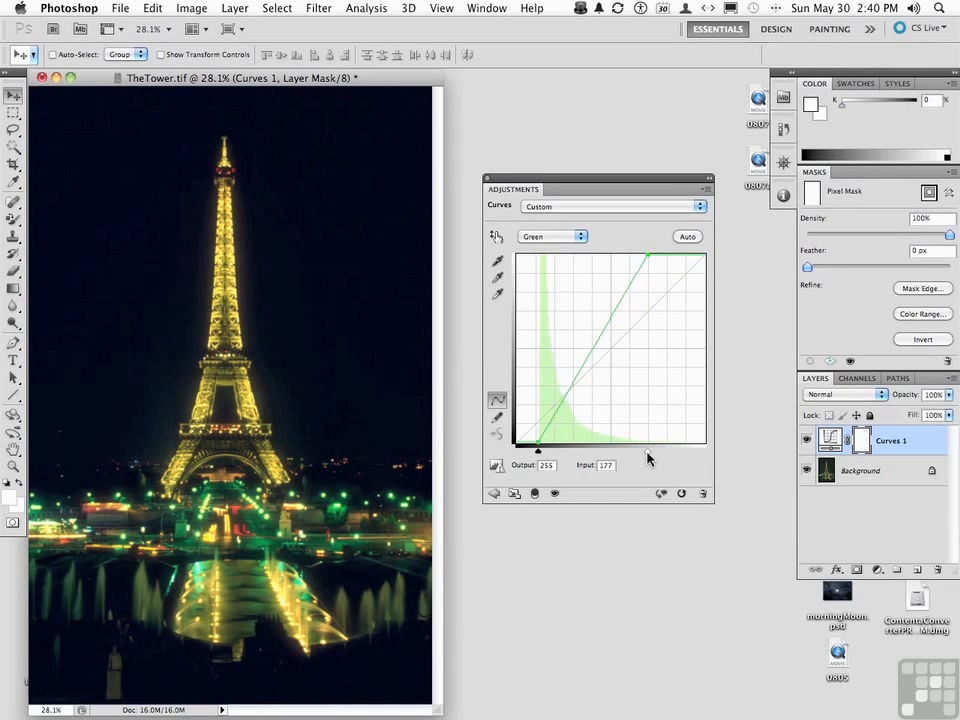
# In the Blue channel curve, set the black point to input 27 and the white point to input 118
pyautogui.click(548, 234)
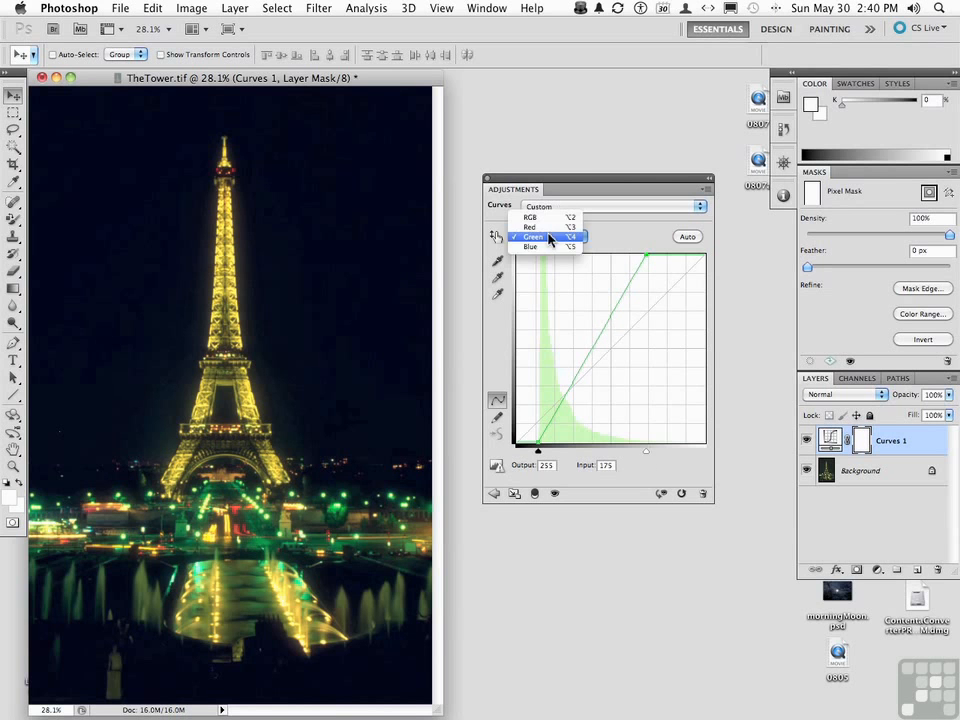
pyautogui.click(553, 250)
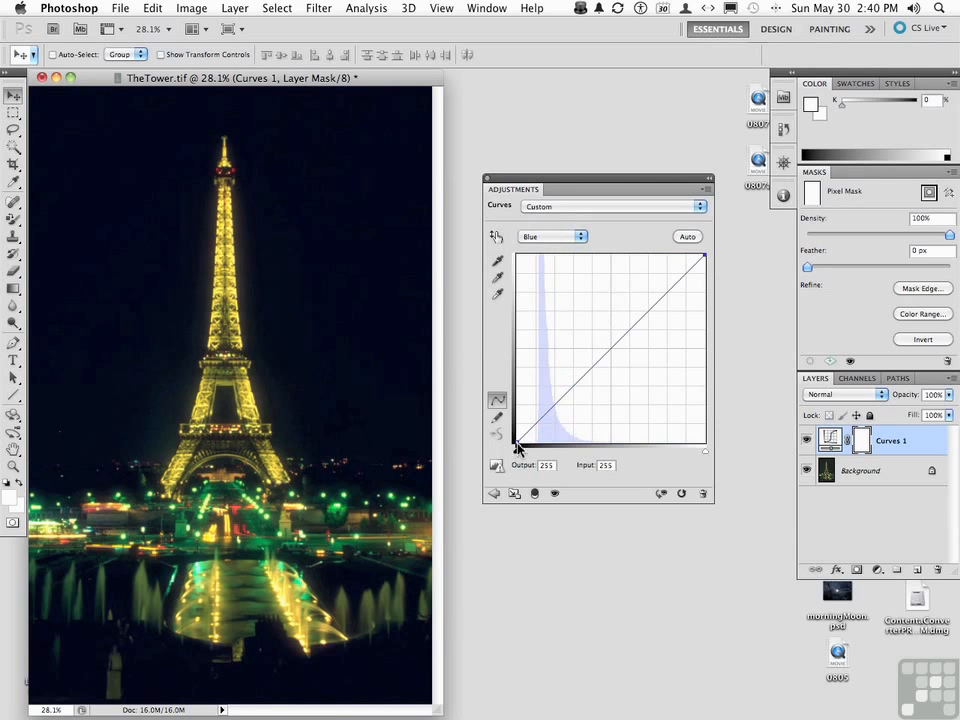
pyautogui.moveTo(519, 455); pyautogui.dragTo(537, 455)
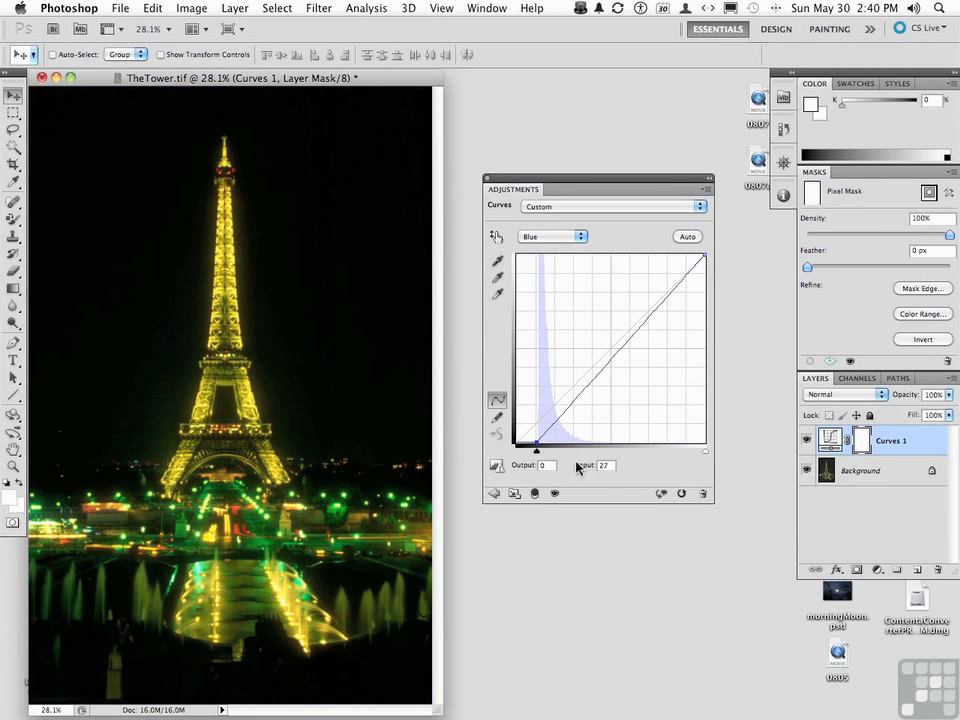
pyautogui.moveTo(705, 452); pyautogui.dragTo(604, 457)
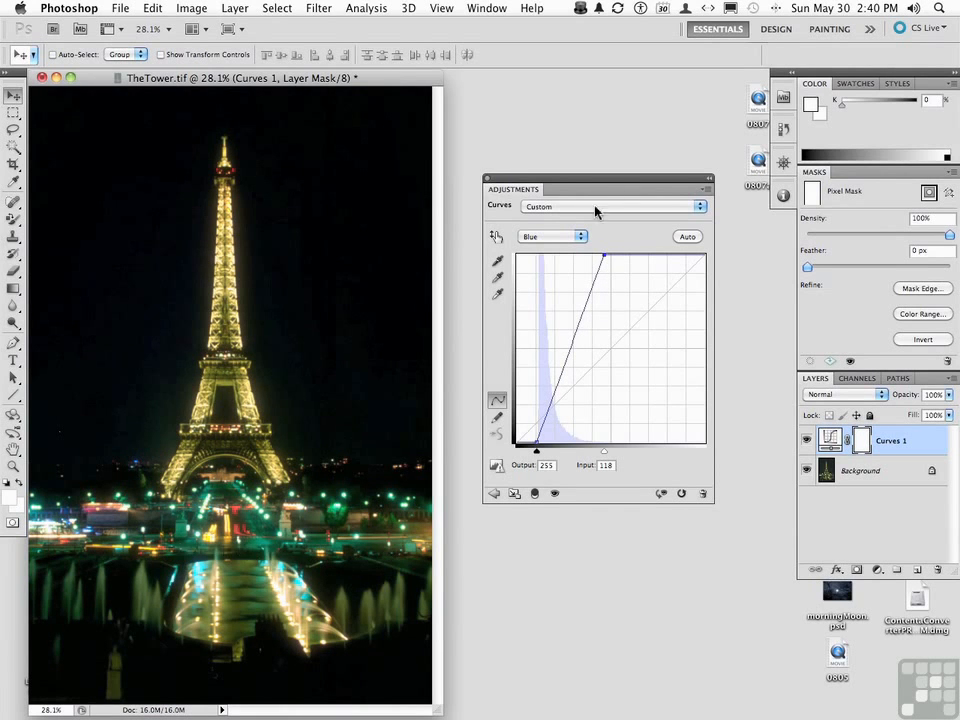
# Brighten the midtones by adding a midpoint to the composite RGB curve at input 128, output 150
pyautogui.click(553, 237)
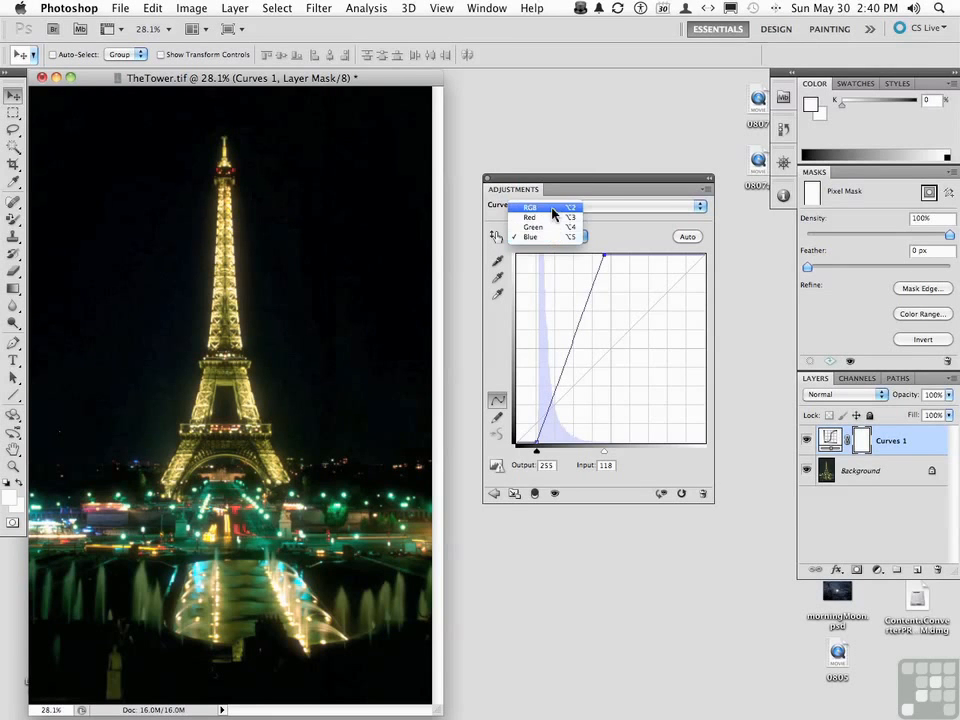
pyautogui.click(551, 210)
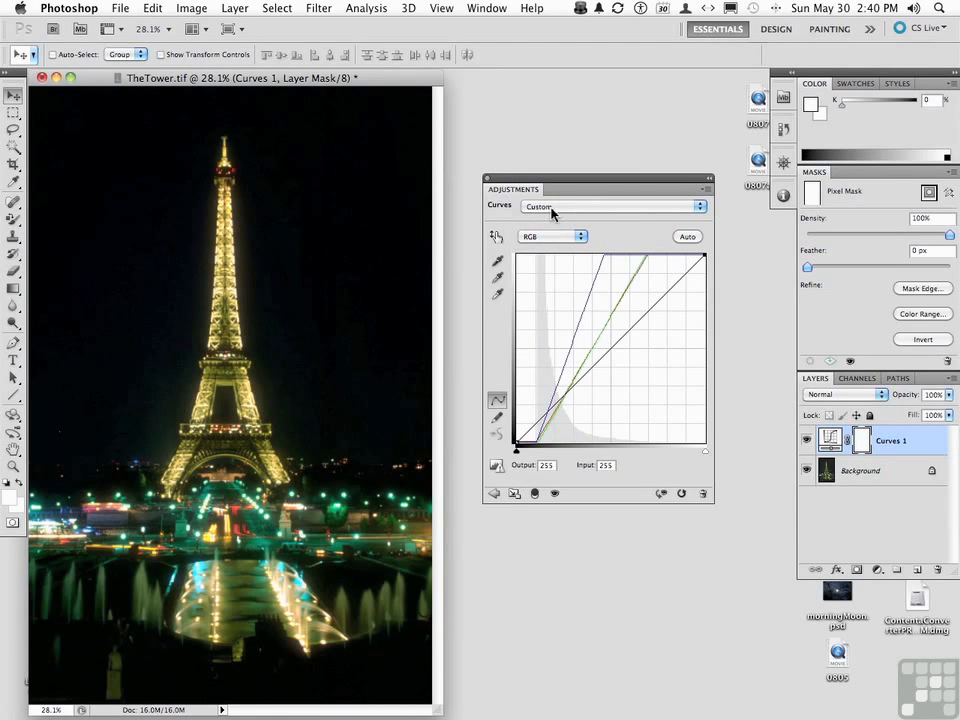
pyautogui.click(610, 348)
pyautogui.press('Up')
pyautogui.press('Up')
pyautogui.press('Up')
pyautogui.press('Up')
pyautogui.press('Up')
pyautogui.press('Up')
pyautogui.press('Up')
pyautogui.press('Up')
pyautogui.press('Up')
pyautogui.press('Up')
pyautogui.press('Up')
pyautogui.press('Up')
pyautogui.press('Up')
pyautogui.press('Up')
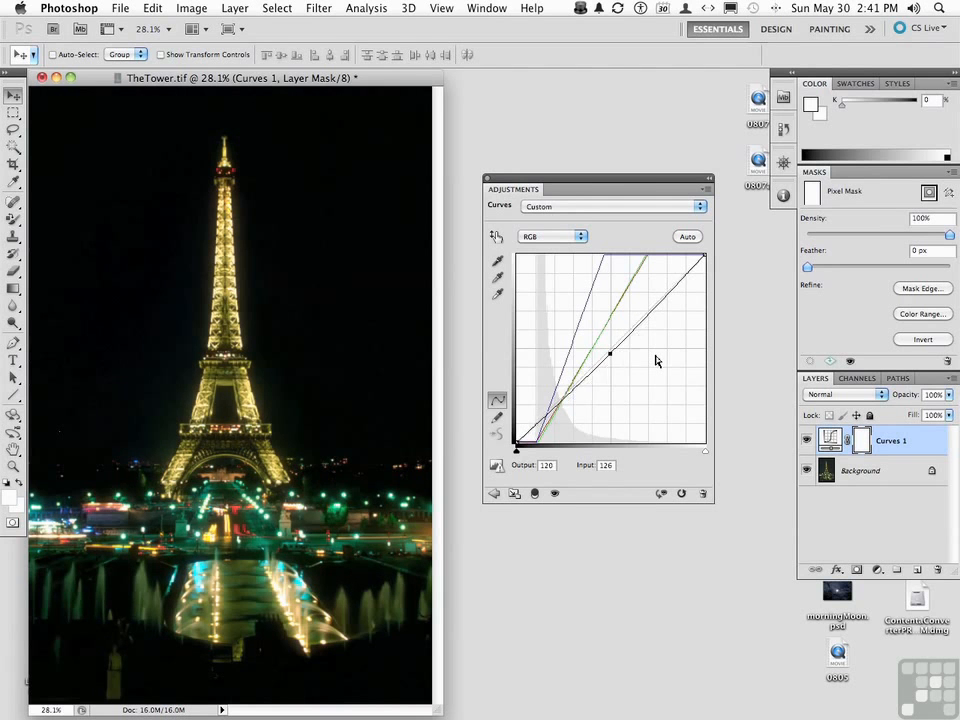
pyautogui.press('Up')
pyautogui.press('Up')
pyautogui.press('Up')
pyautogui.press('Up')
pyautogui.press('Up')
pyautogui.press('Up')
pyautogui.press('Up')
pyautogui.press('Up')
pyautogui.press('Up')
pyautogui.press('Up')
pyautogui.press('Up')
pyautogui.press('Up')
pyautogui.press('Right')
pyautogui.press('Right')
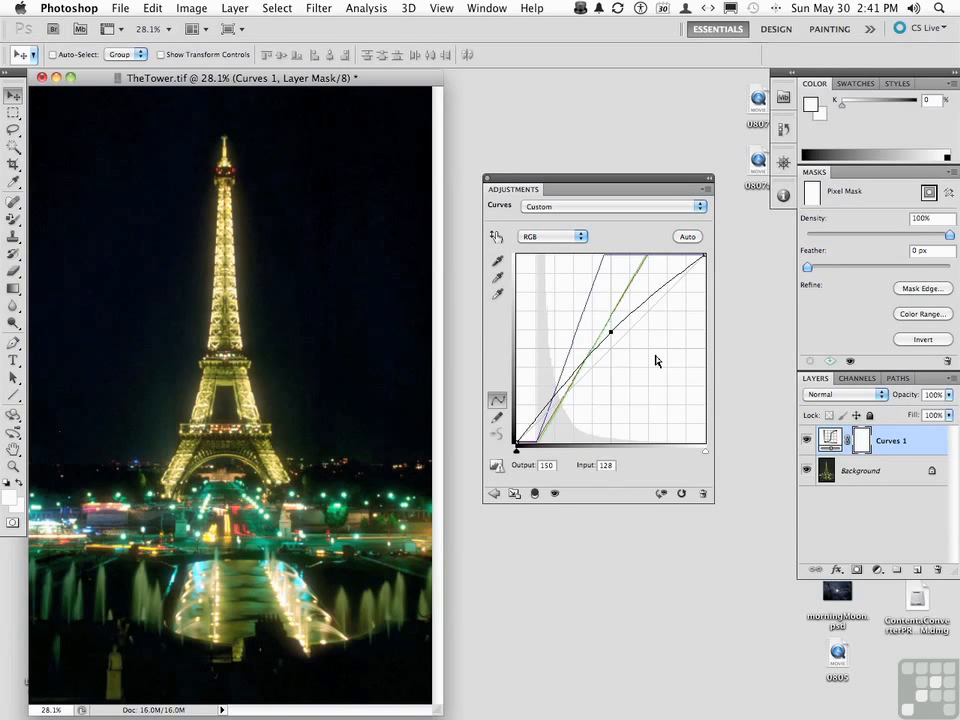